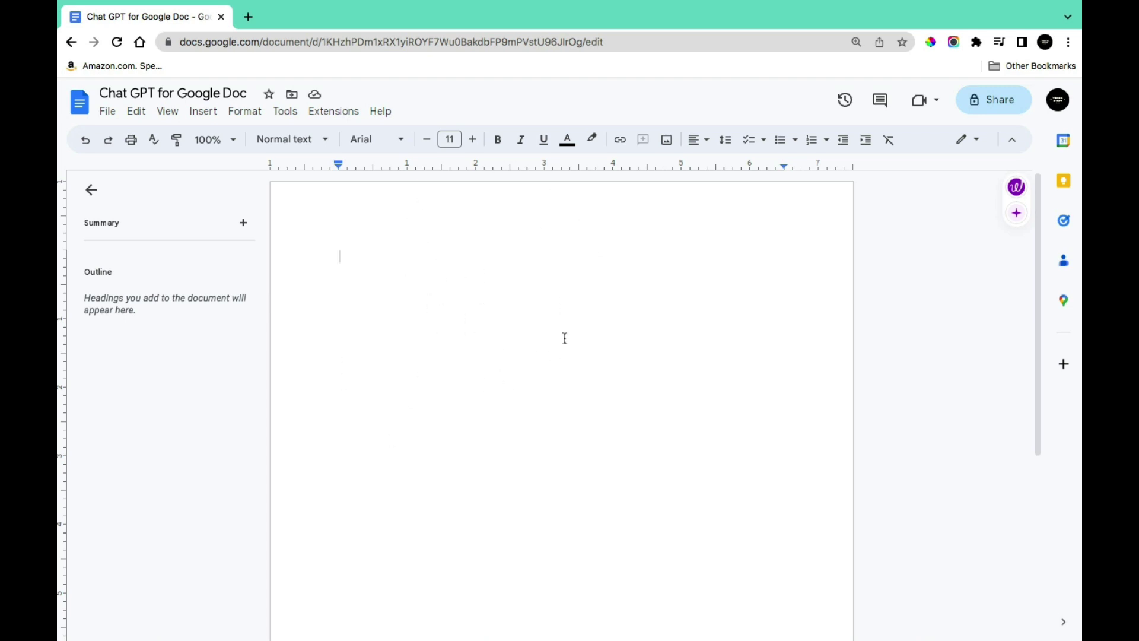
- Search the Google Workspace Marketplace add-ons for 'chat gpt for doc'
left_click(333, 118)
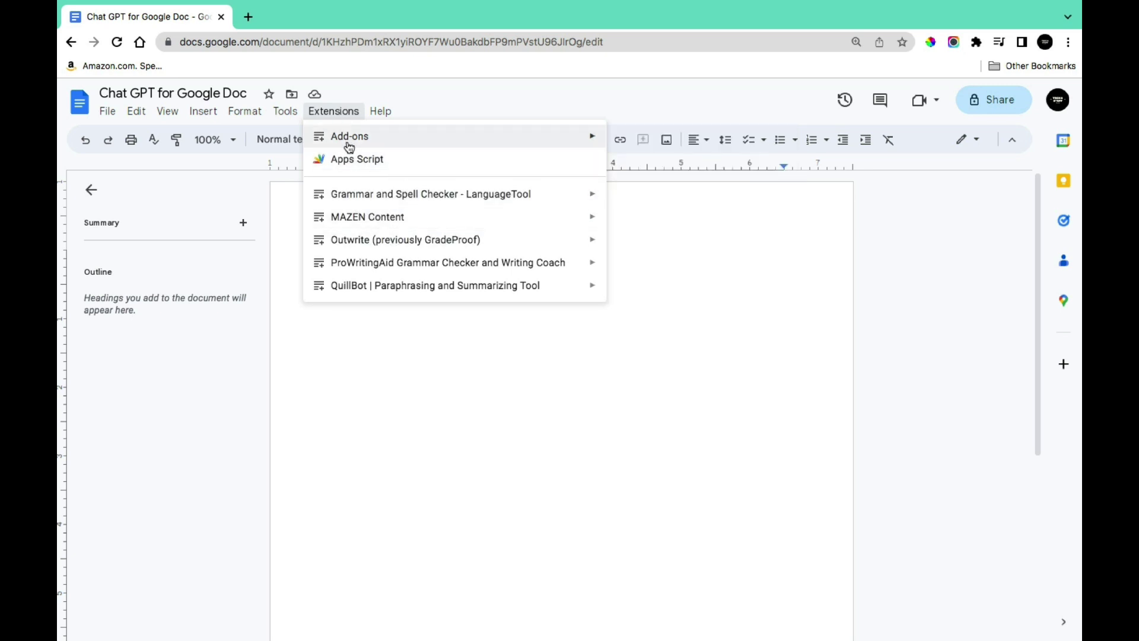
mouse_move(346, 145)
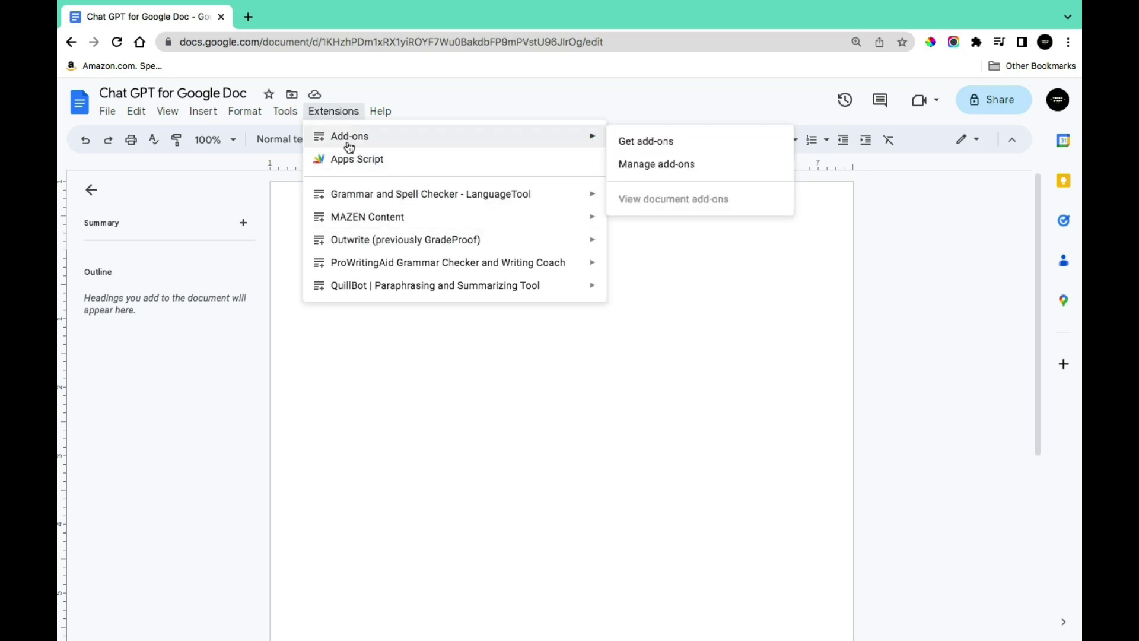
left_click(688, 140)
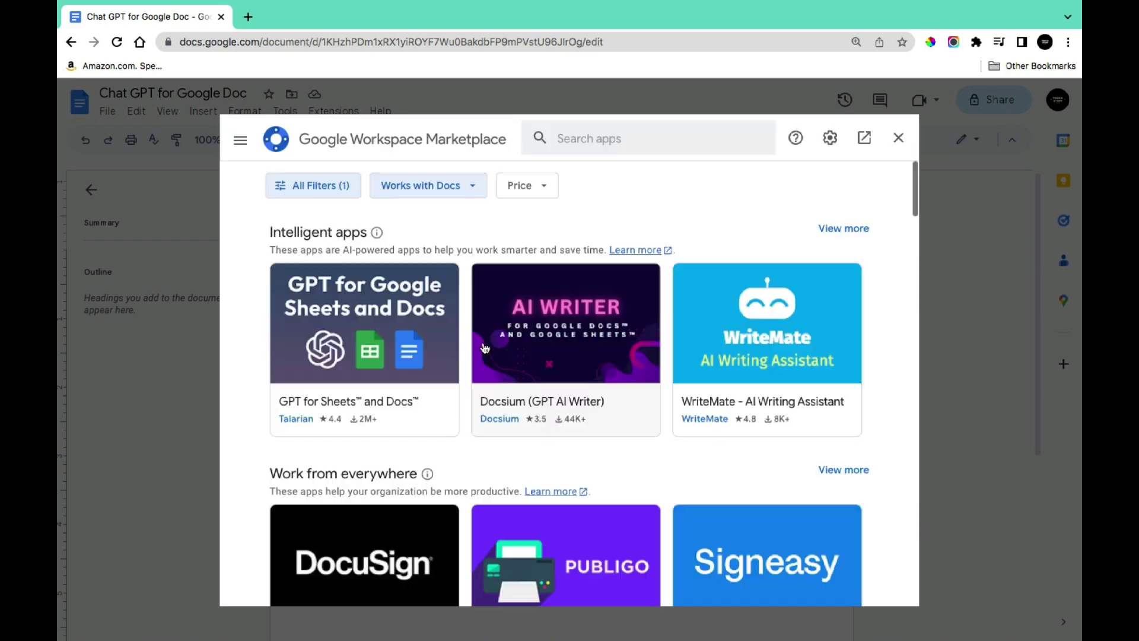
left_click(596, 135)
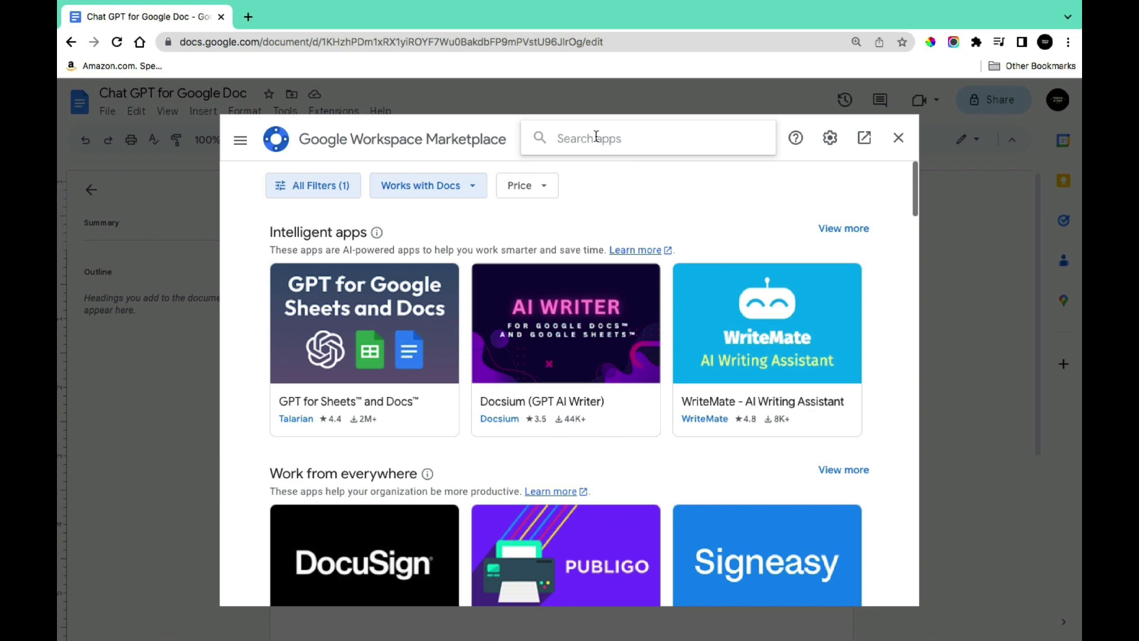
type("chat gpt for doc")
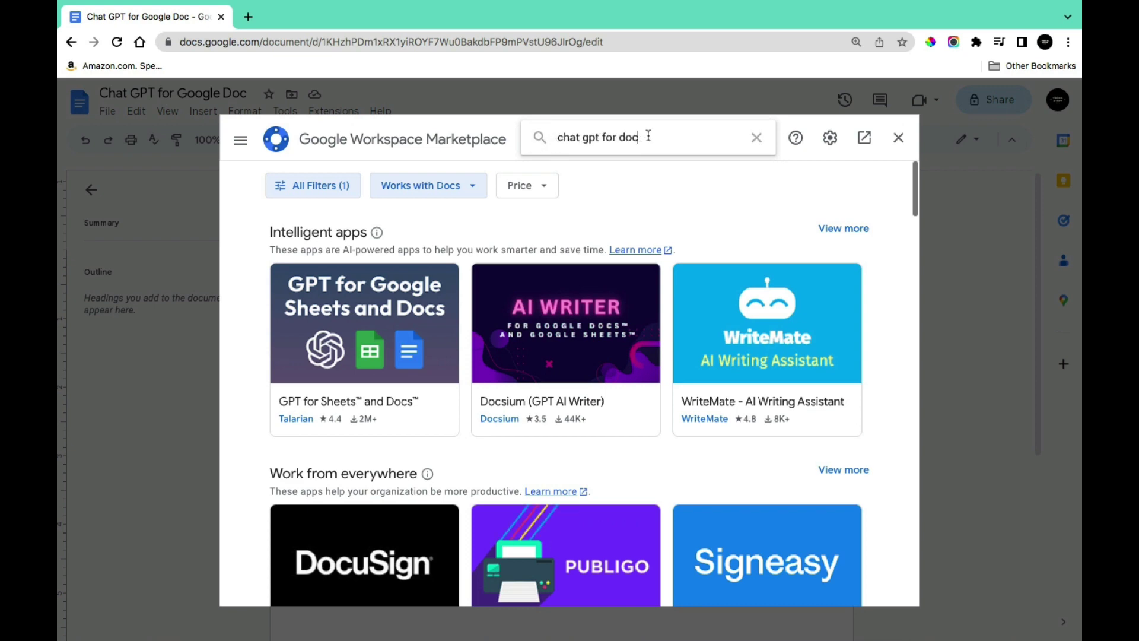
key("Return")
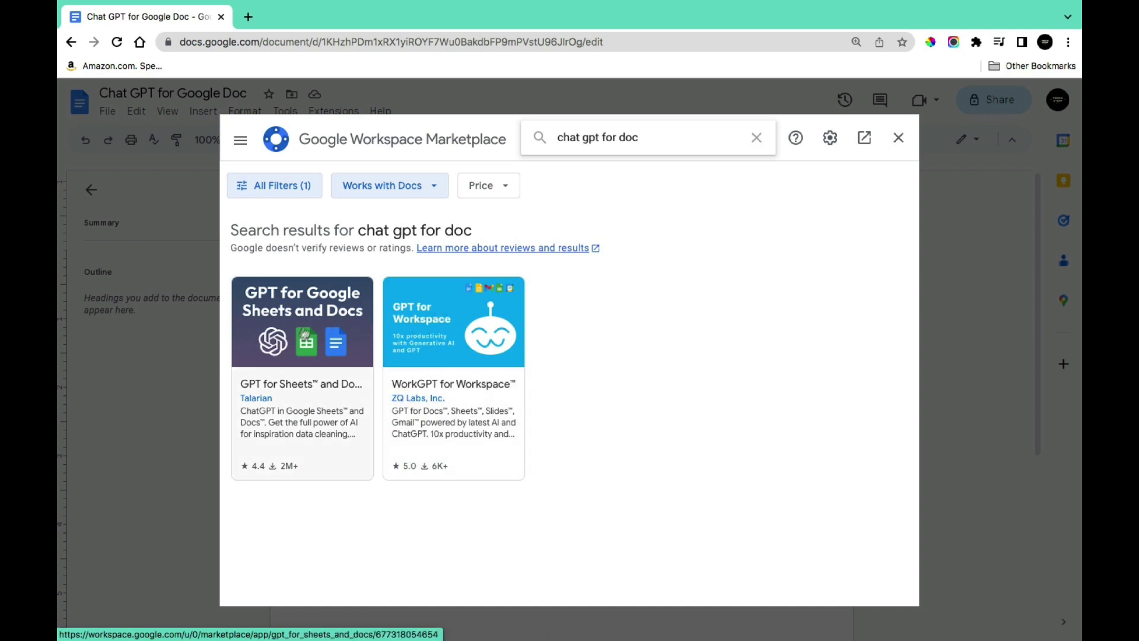
- Start installing GPT for Sheets and Docs from its Marketplace listing
left_click(300, 310)
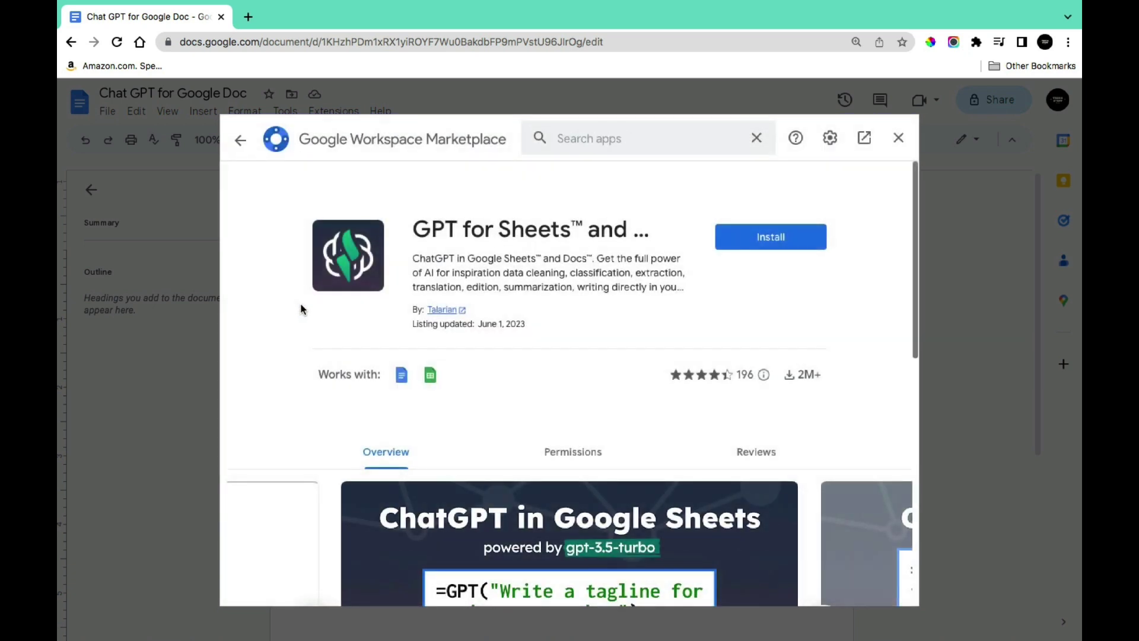
left_click(786, 236)
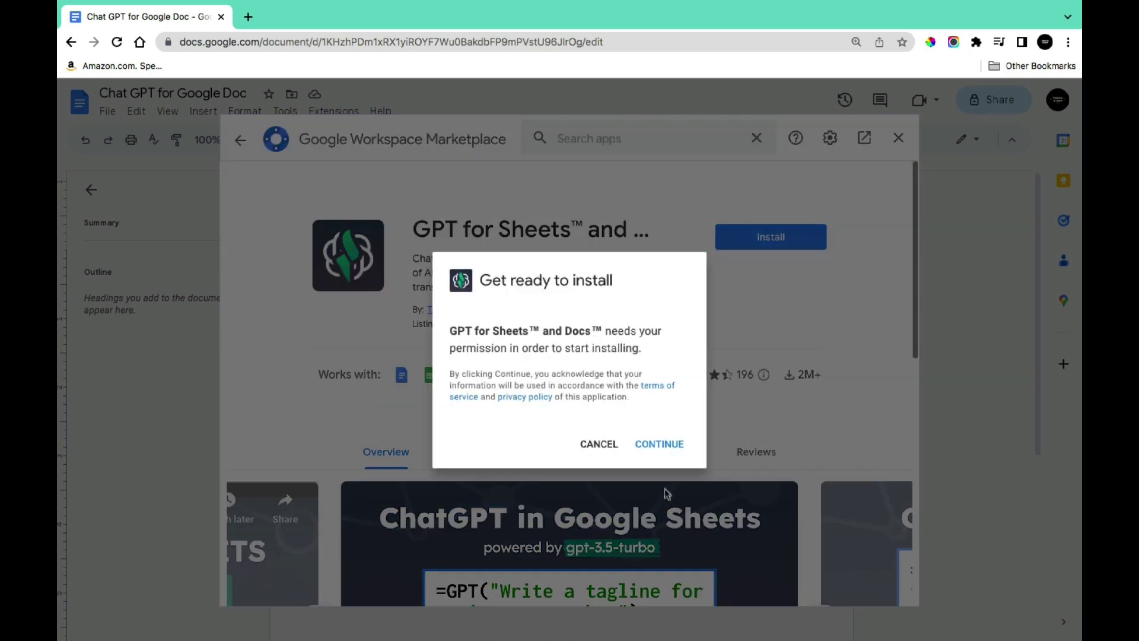
left_click(655, 443)
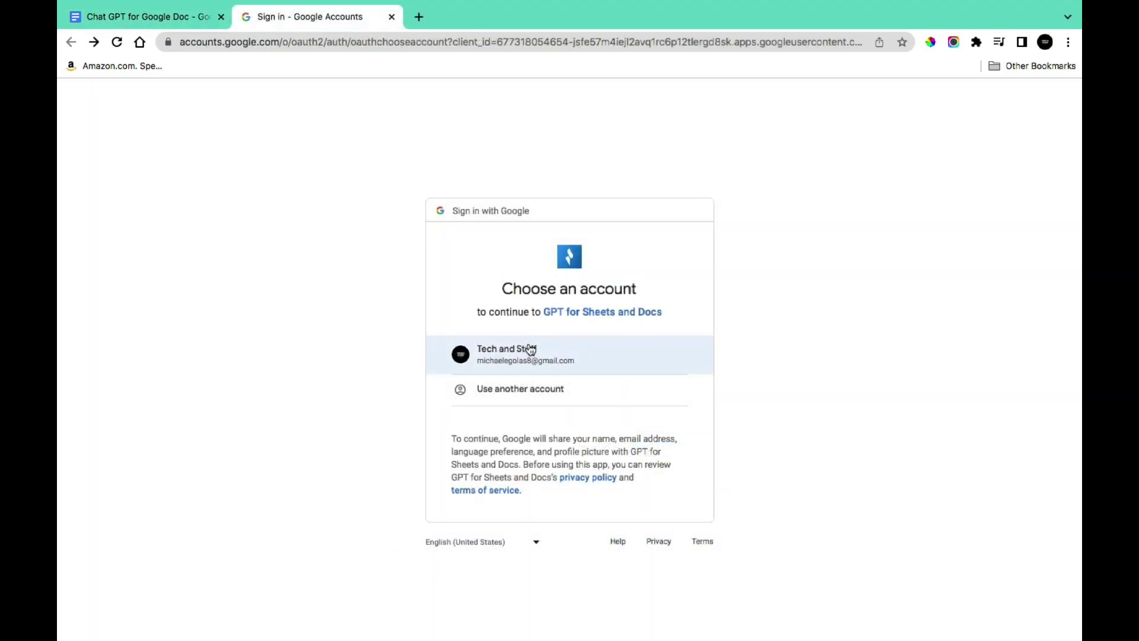
- Choose the Google account, allow GPT for Sheets and Docs access, and save the download
left_click(558, 353)
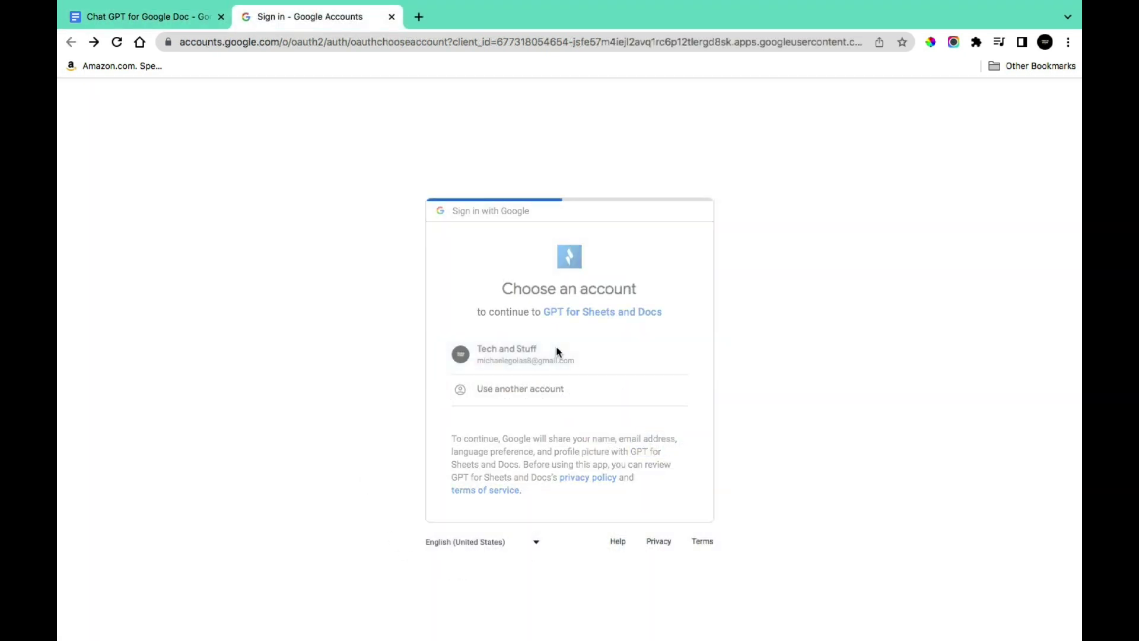
left_click(625, 610)
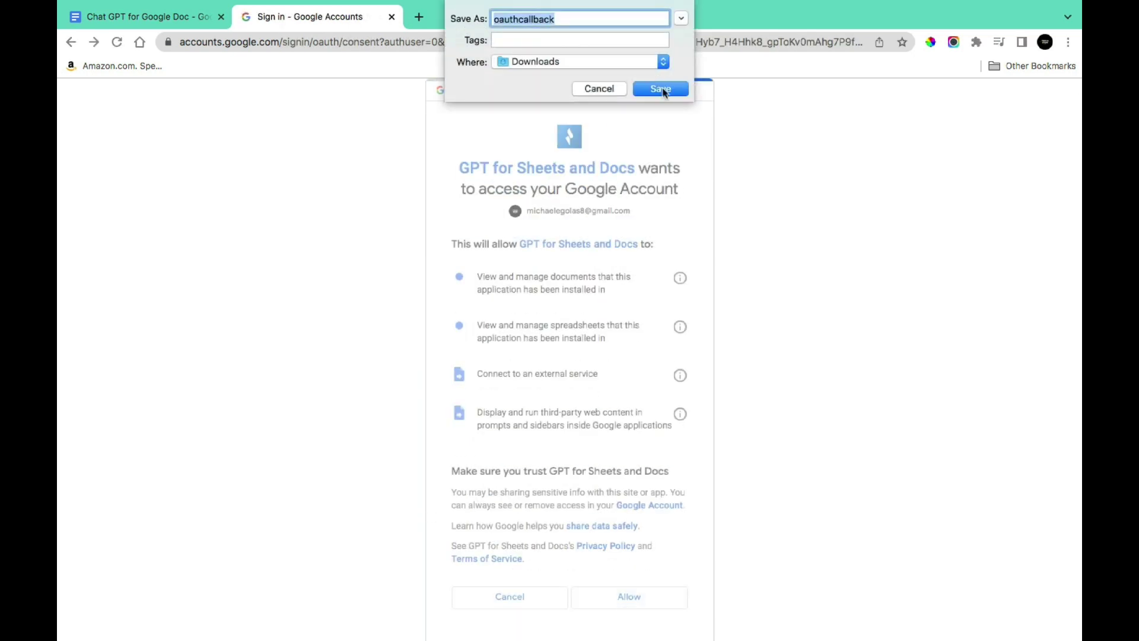
left_click(660, 88)
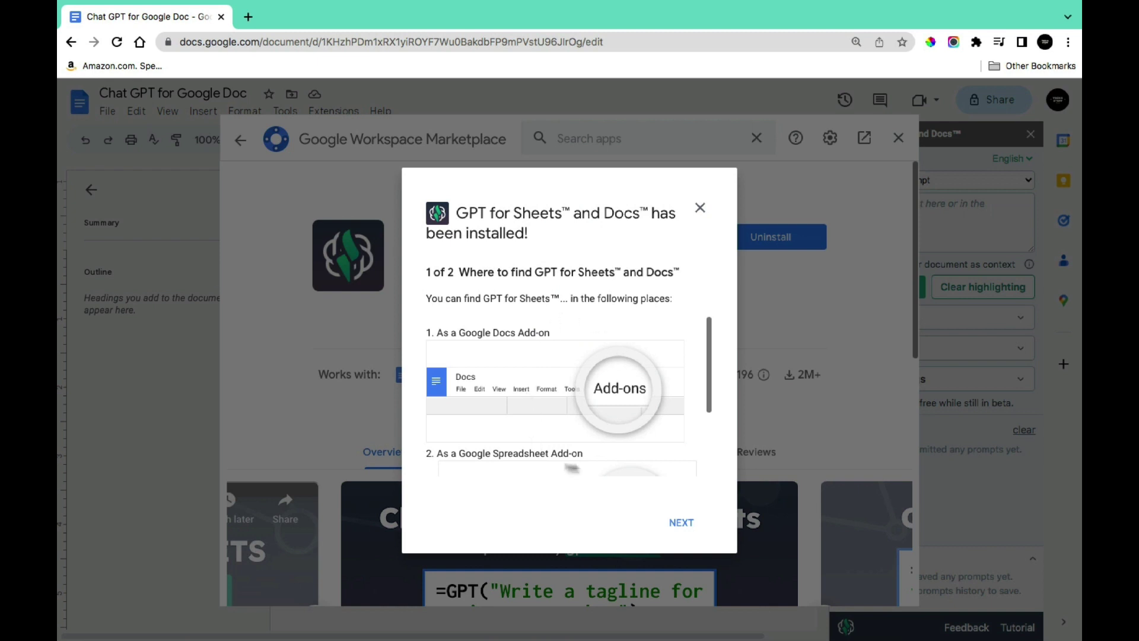
- Dismiss the install notices, then close the Marketplace and the add-on sidebar
left_click(682, 523)
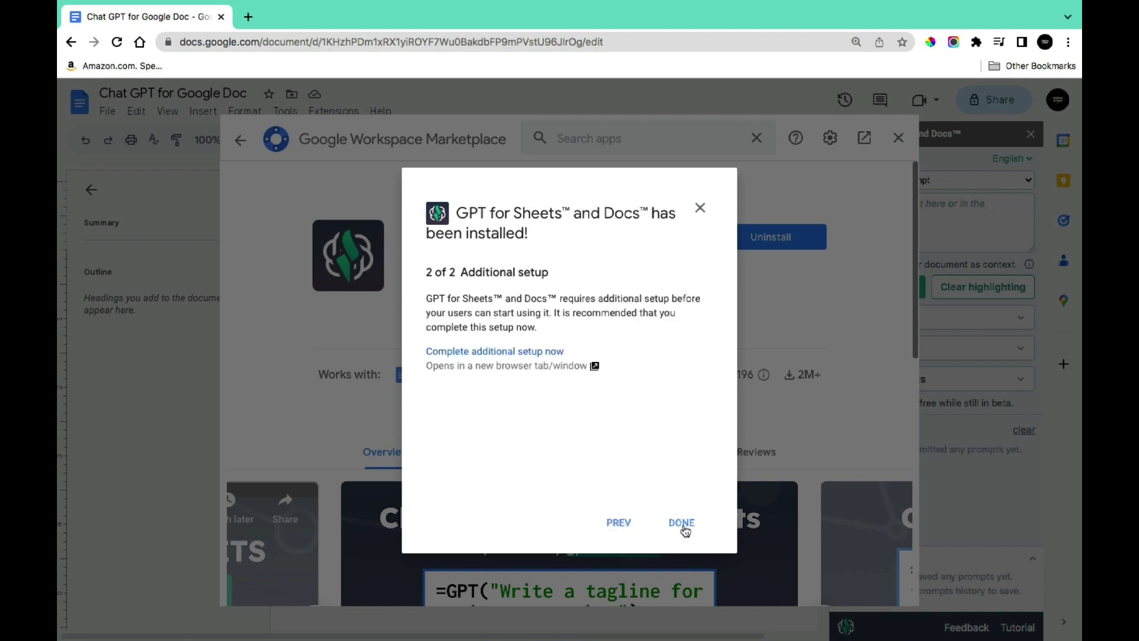
left_click(681, 523)
left_click(898, 137)
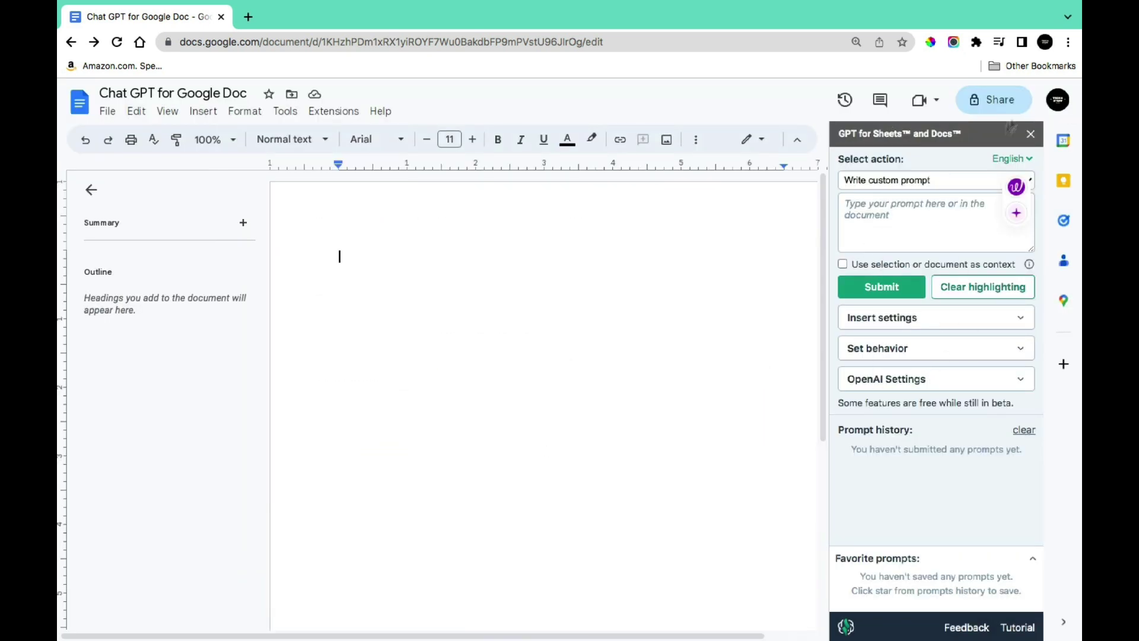
left_click(1032, 135)
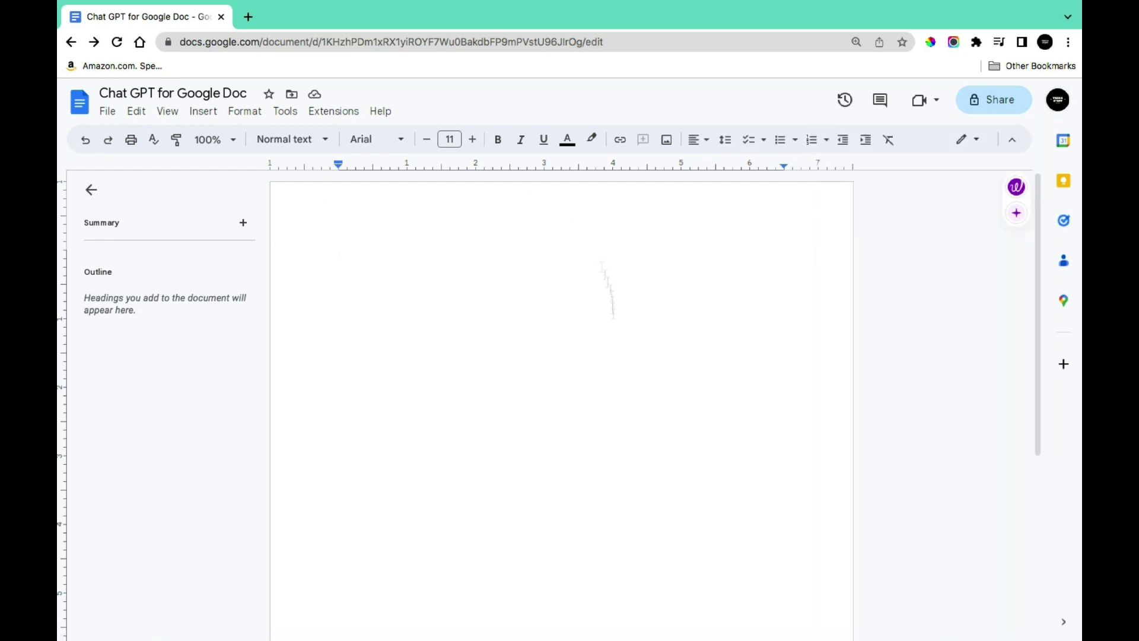
- Launch the GPT for Sheets and Docs sidebar from the Extensions menu
left_click(334, 112)
mouse_move(367, 140)
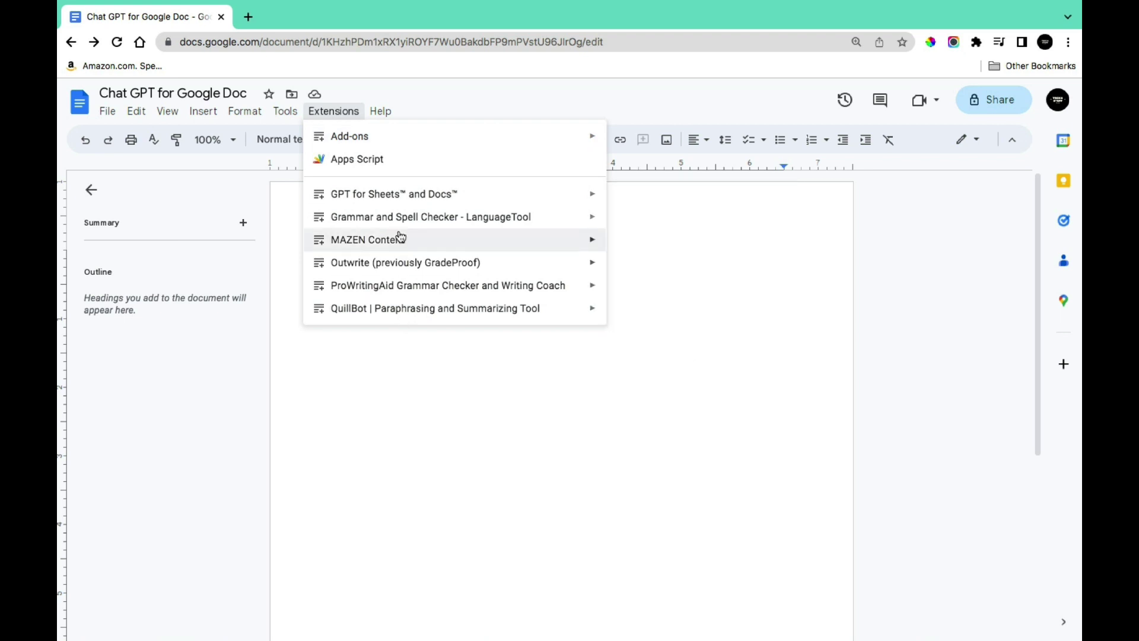
mouse_move(405, 203)
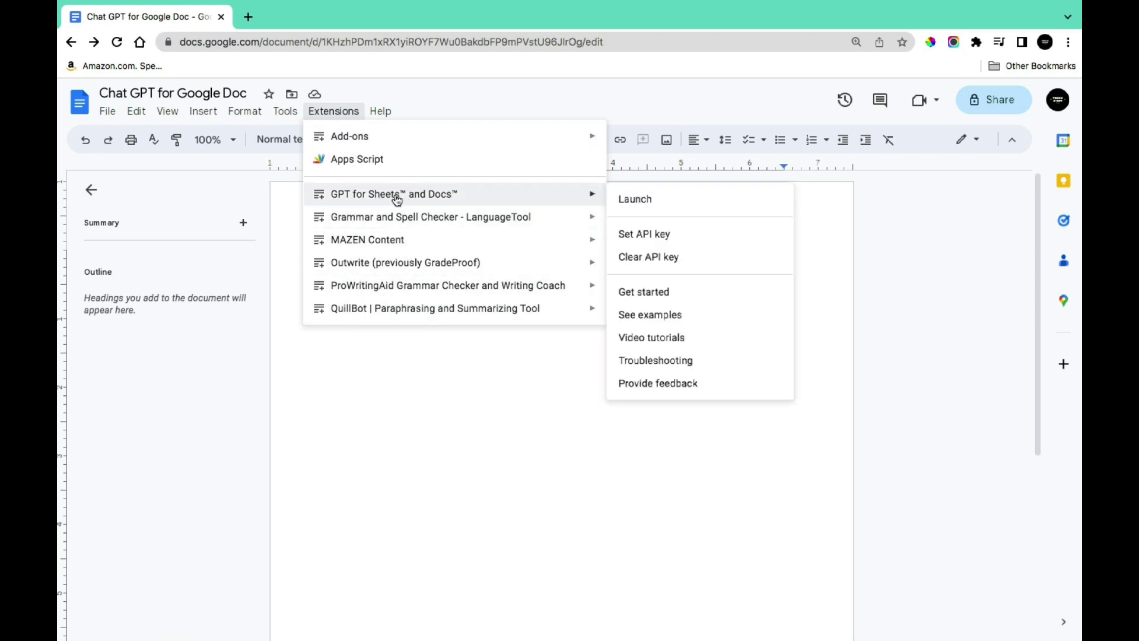
left_click(673, 203)
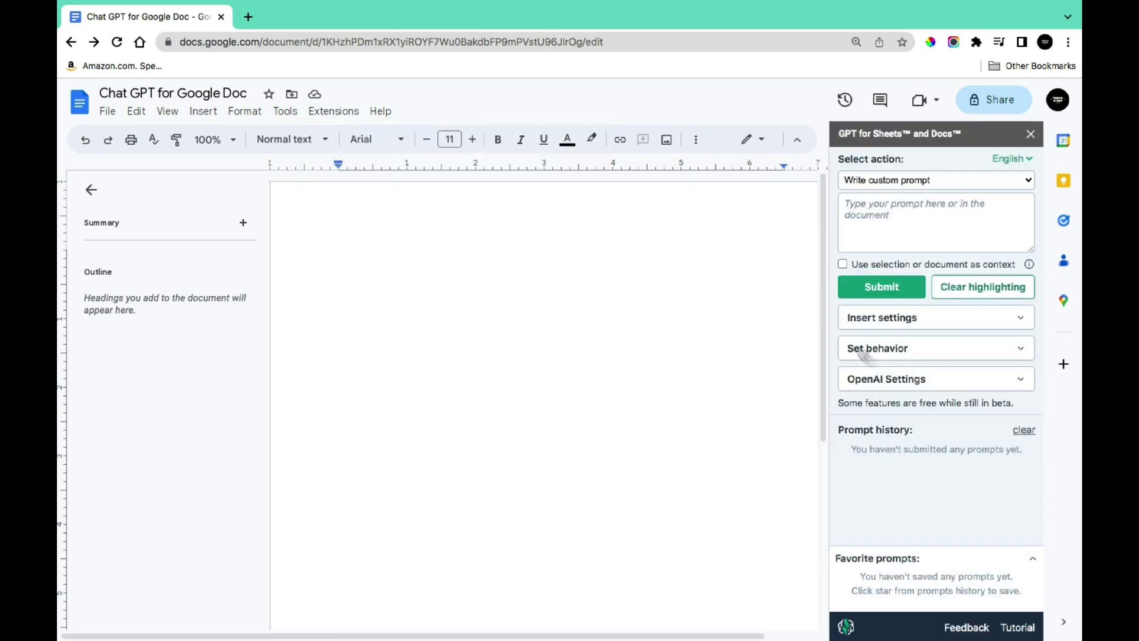
- Submit the prompt 'write an application email later template' in the GPT sidebar
left_click(933, 244)
type("write an application email later template")
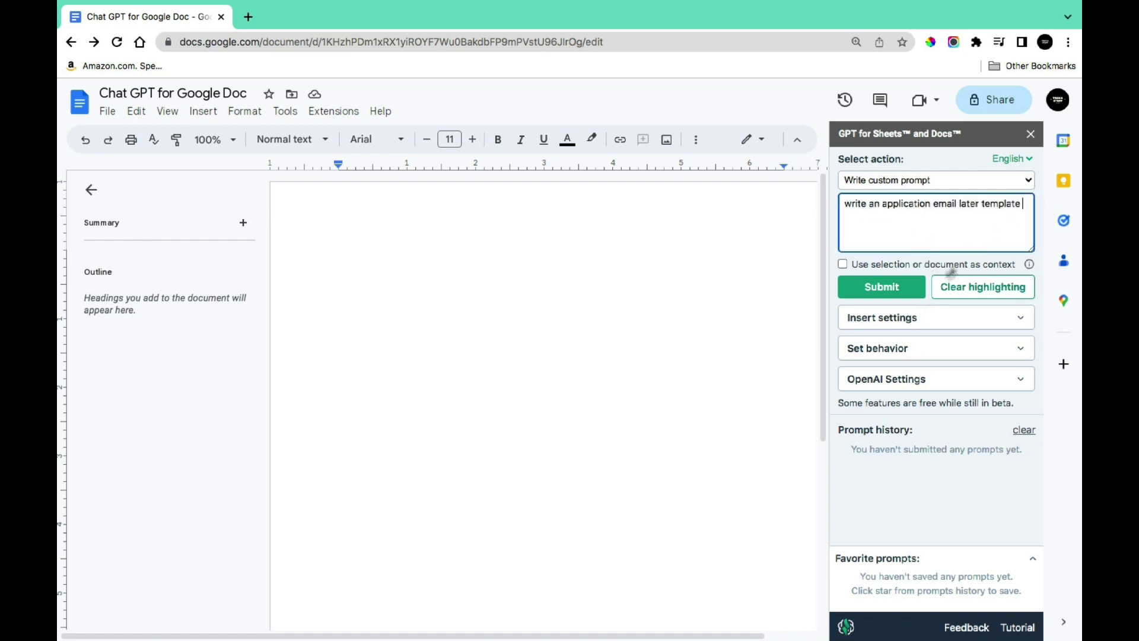
left_click(883, 289)
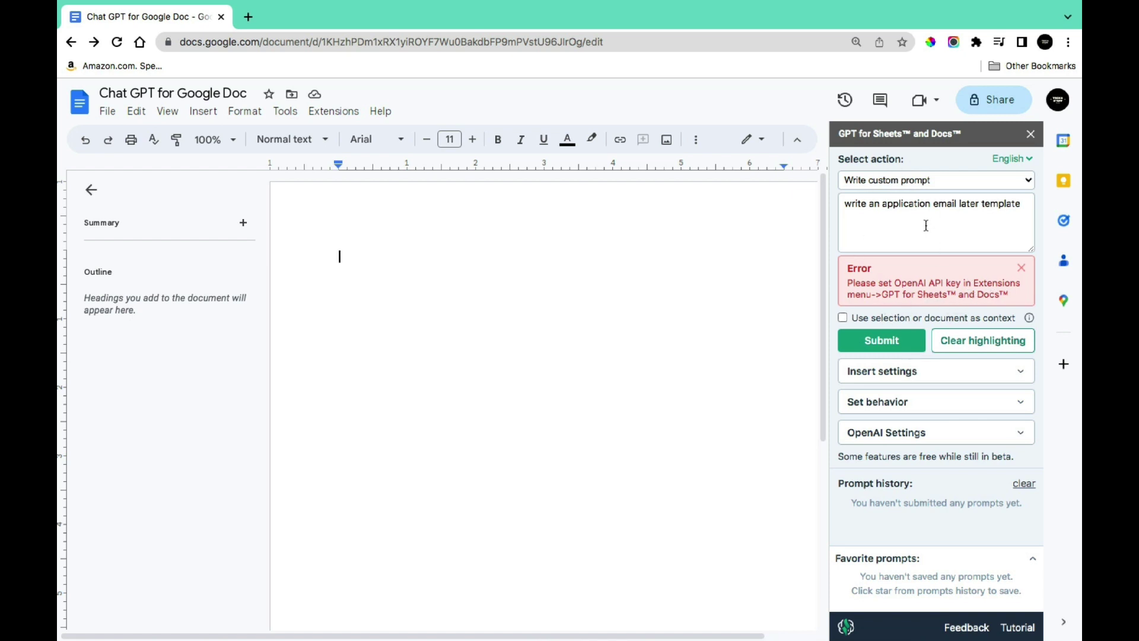
- Open the GPT for Sheets and Docs Set API key dialog via Extensions
left_click(323, 111)
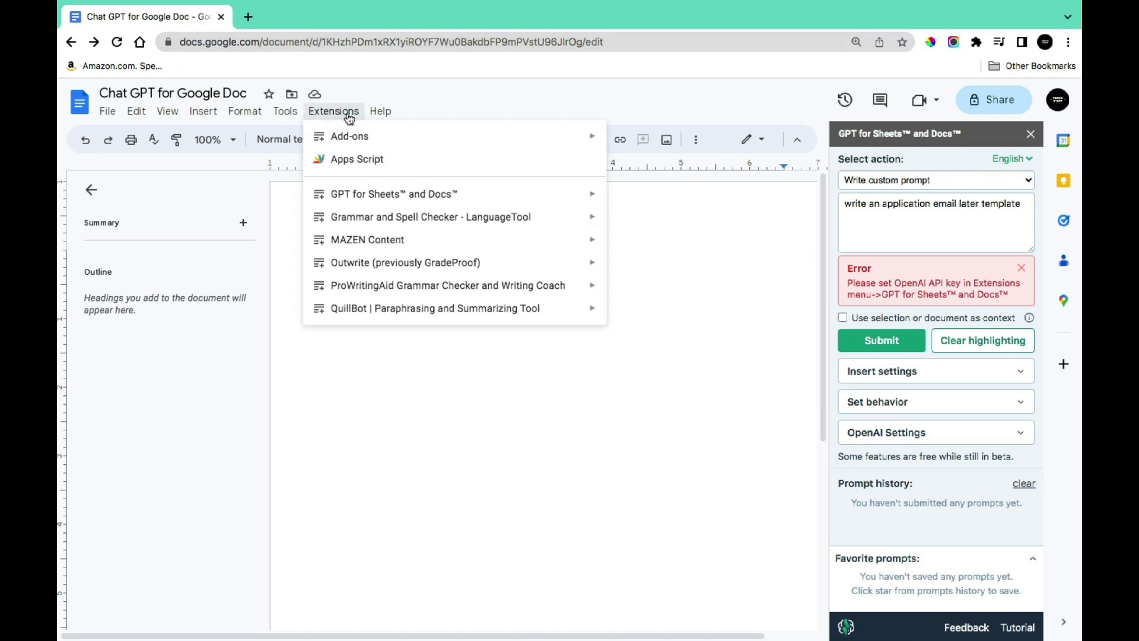
mouse_move(363, 202)
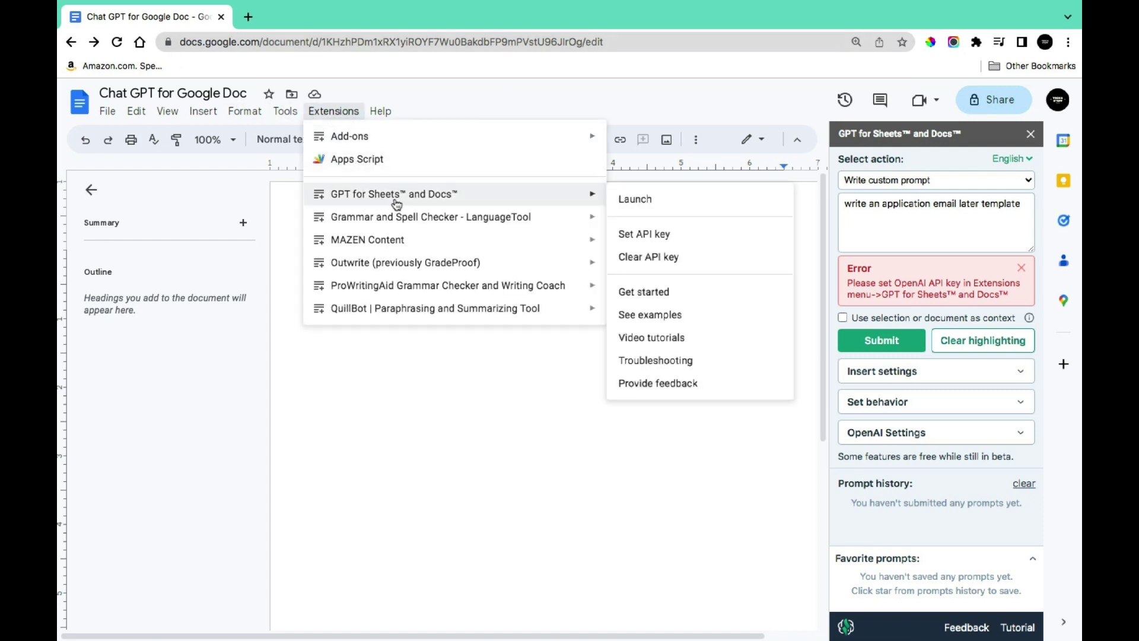
left_click(667, 240)
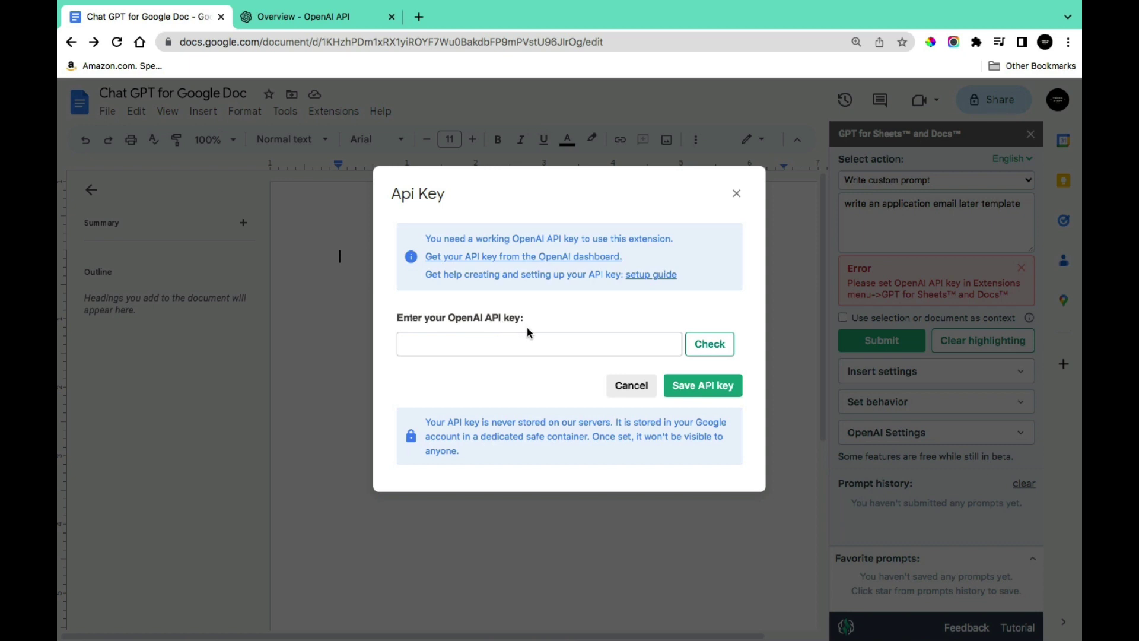
- Create a new secret key on OpenAI's API keys page, copy it, and return to the Doc
left_click(270, 18)
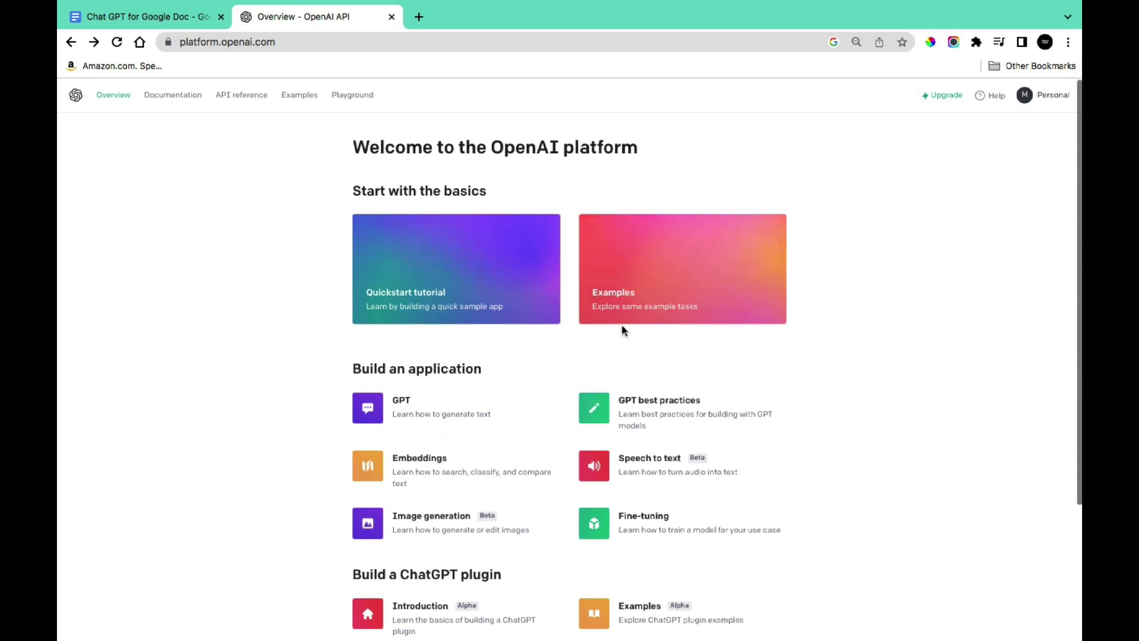
left_click(1039, 100)
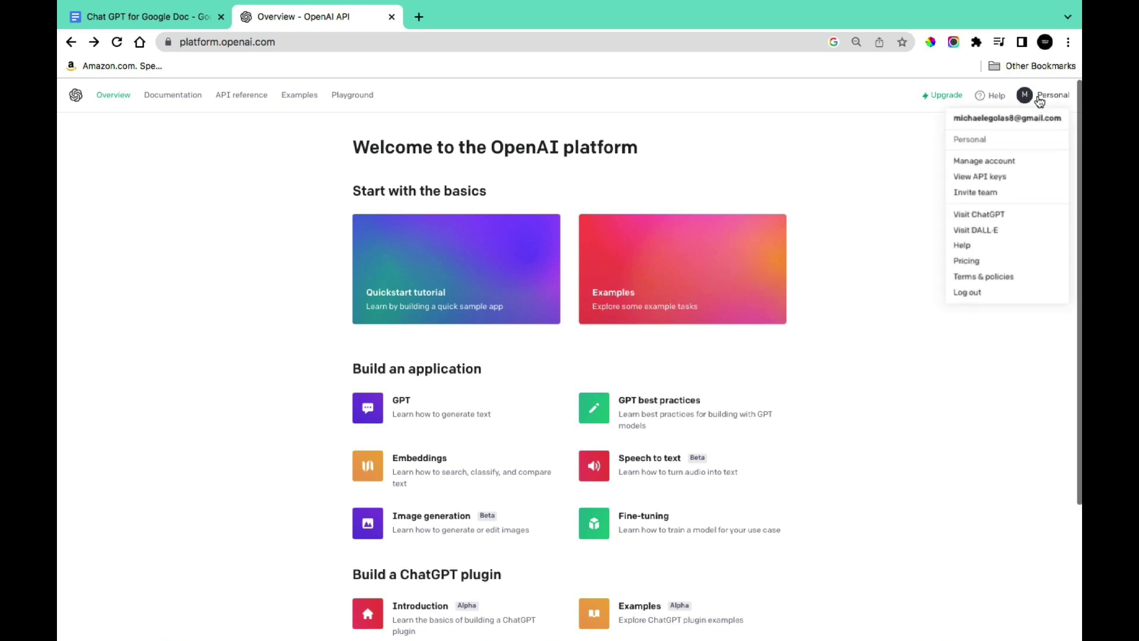
left_click(980, 177)
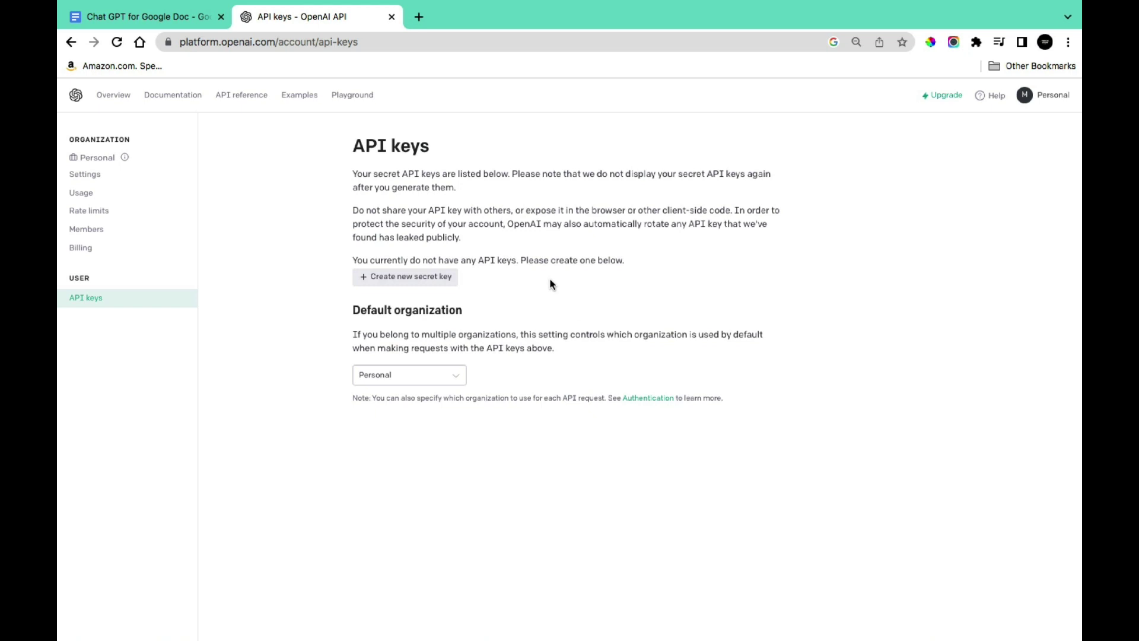
left_click(399, 284)
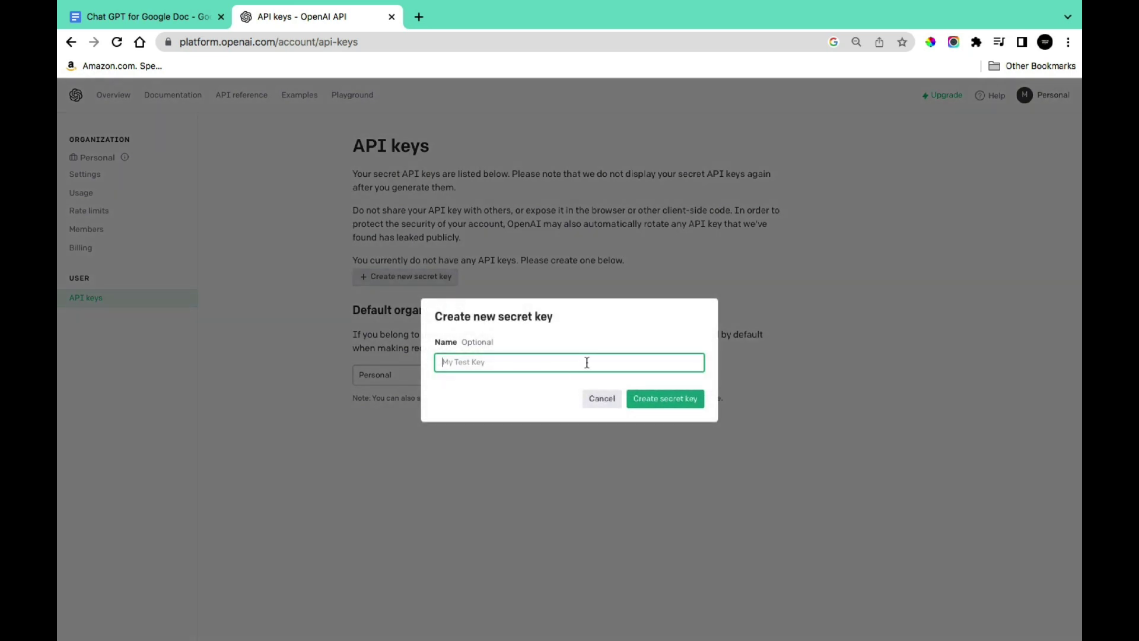
left_click(665, 401)
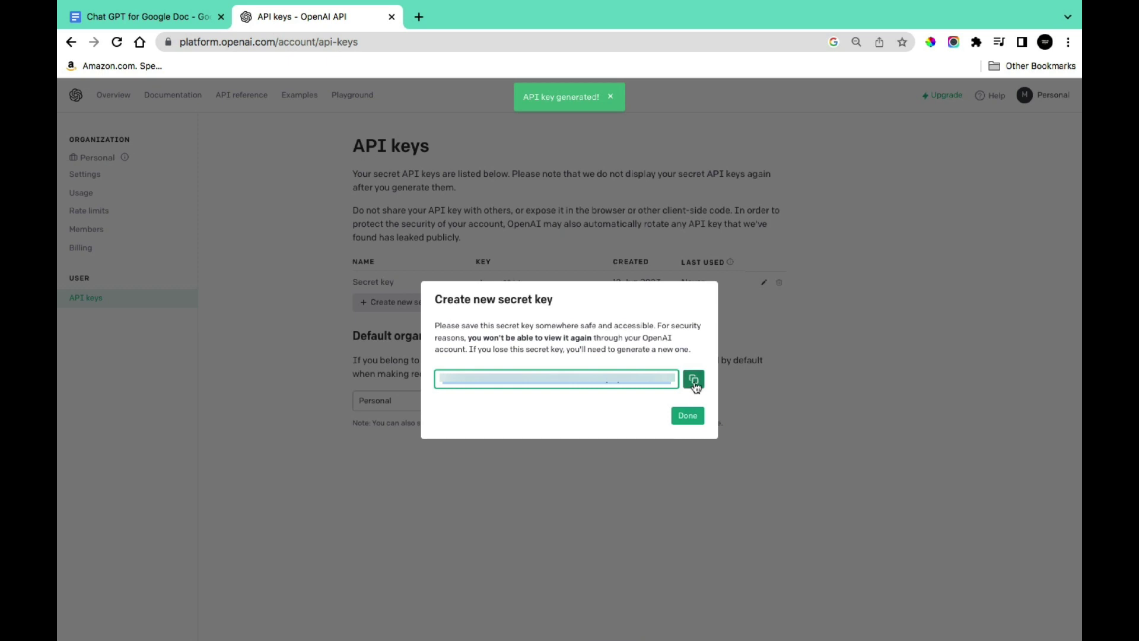
left_click(694, 383)
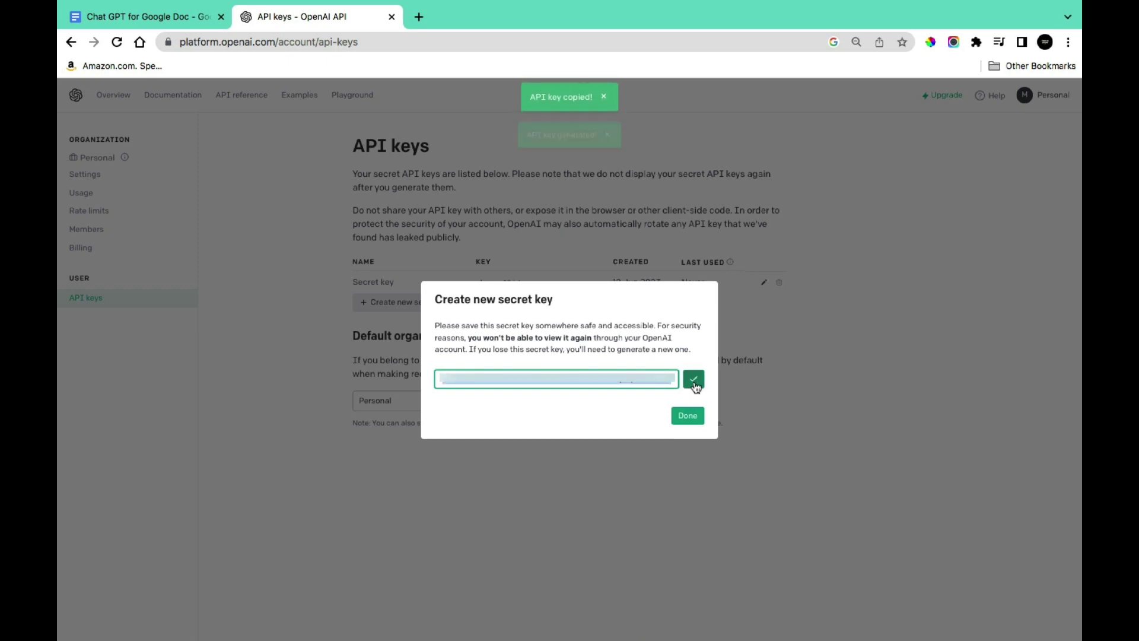
left_click(119, 17)
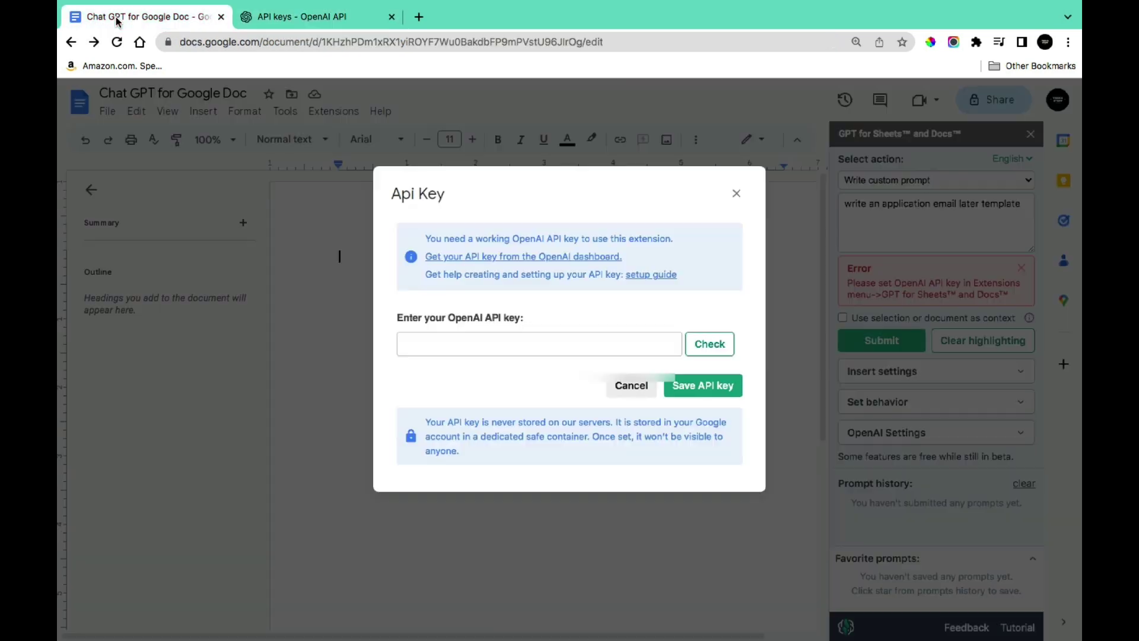
- Paste the copied OpenAI key into the Api Key field, verify it, and save it
left_click(508, 340)
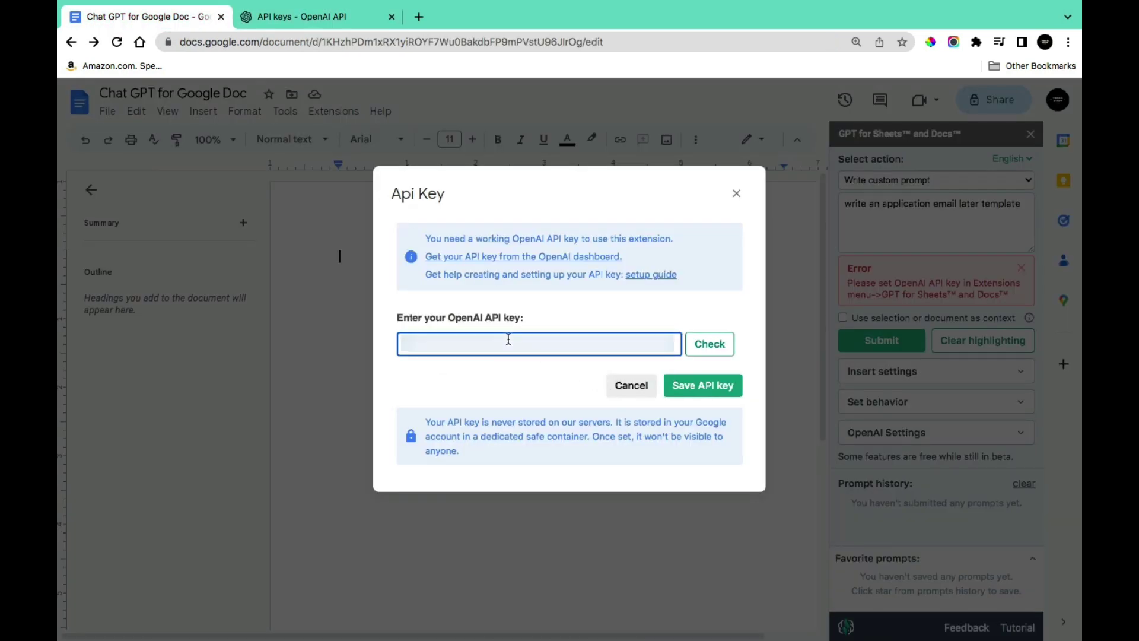
key("super+v")
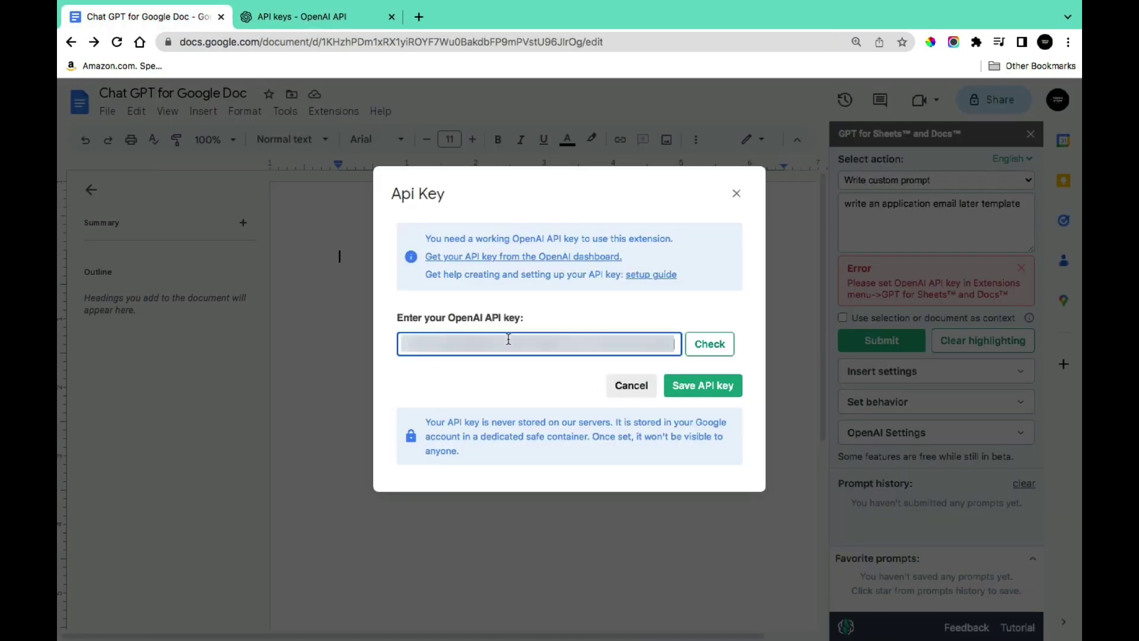
left_click(705, 350)
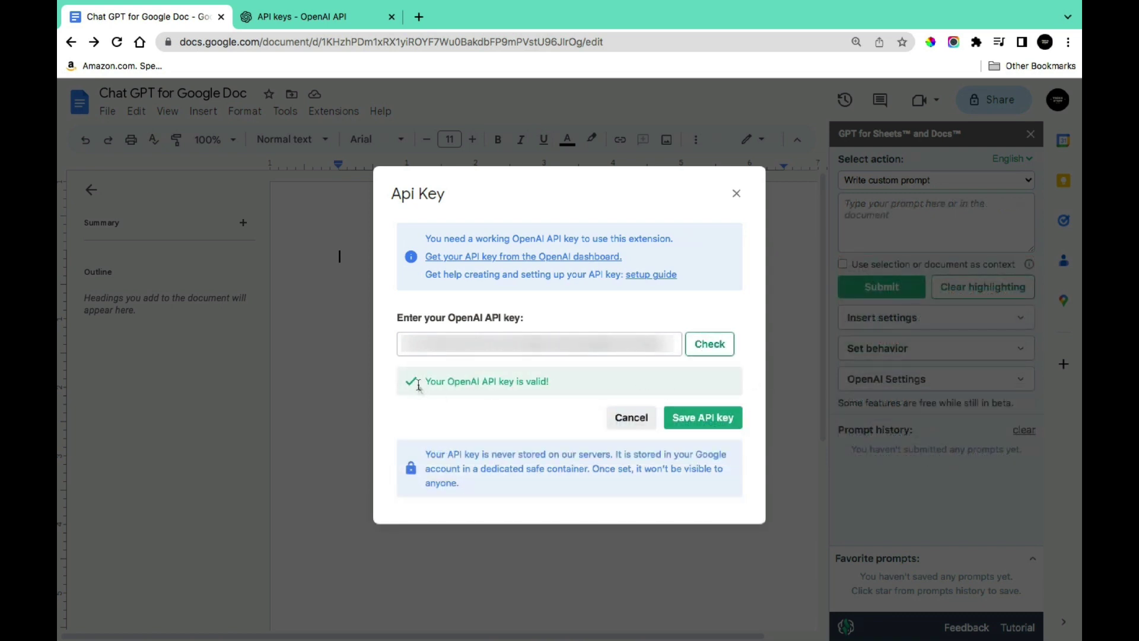
left_click(719, 422)
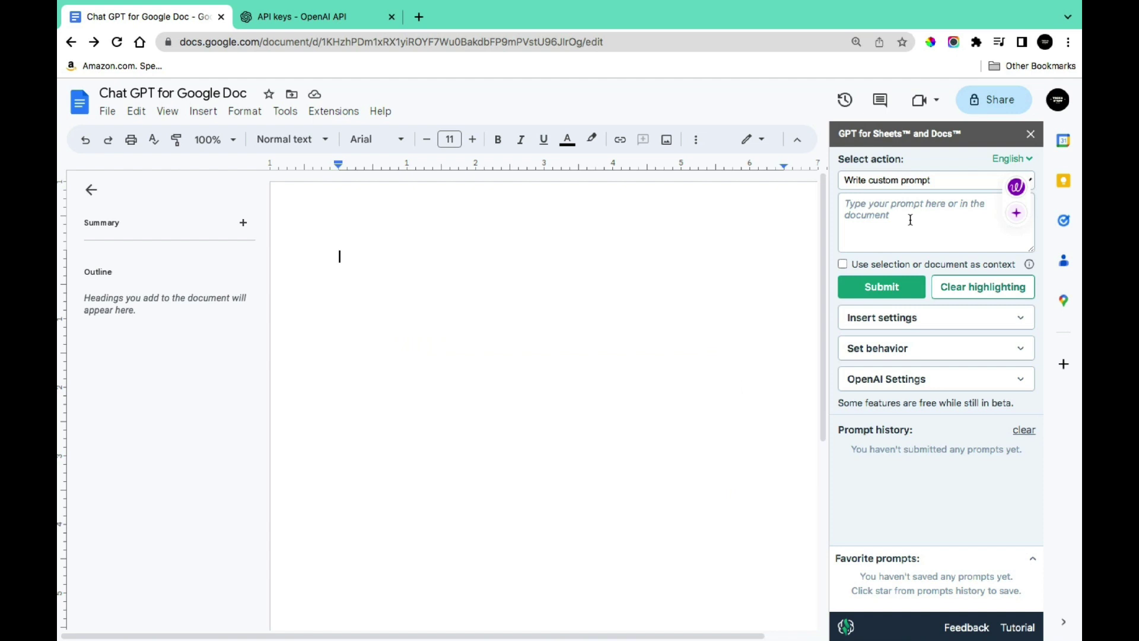
- Generate an email template into the document with the prompt 'write an application email template'
left_click(910, 220)
type("write an application email template")
left_click(877, 291)
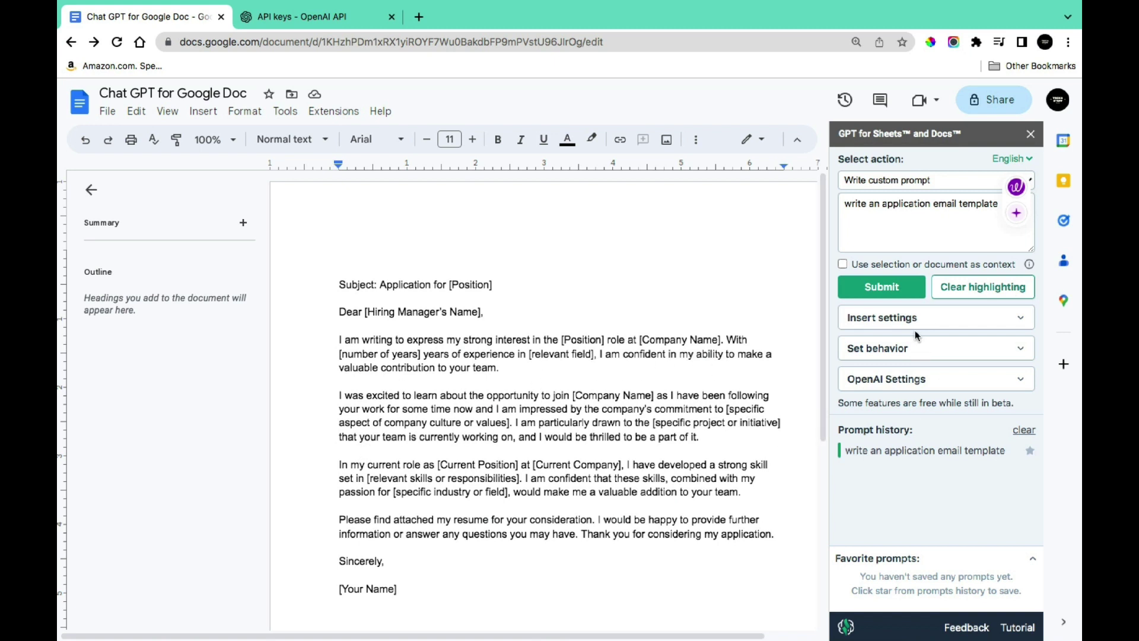
left_click(876, 186)
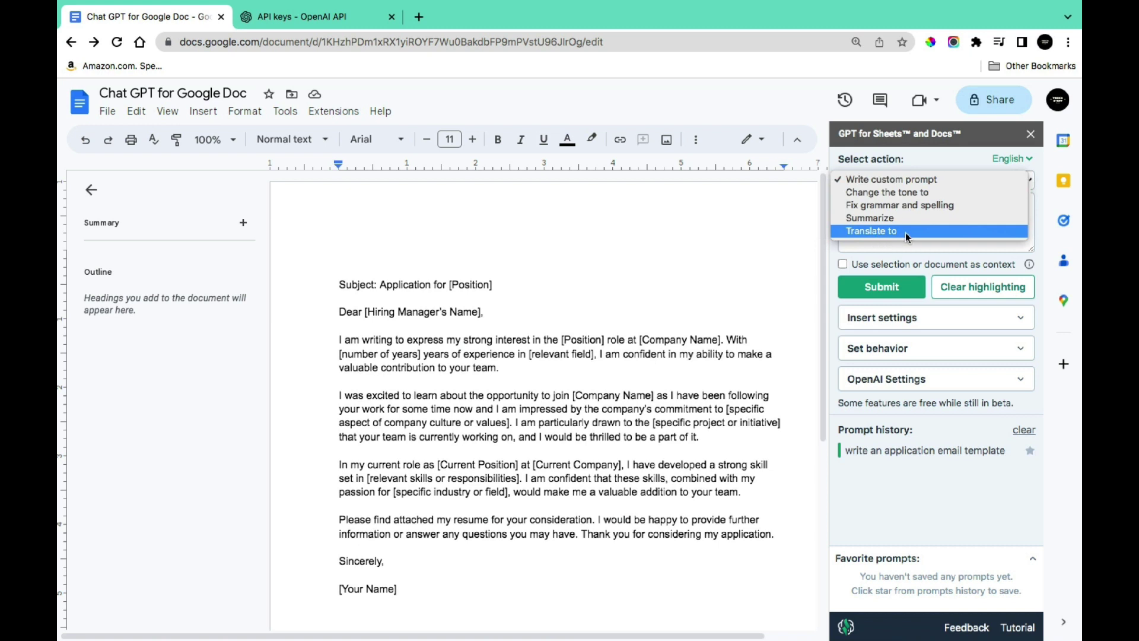
- Select the 'Dear [Hiring Manager's Name],' line and enable 'Use selection or document as context'
left_click(874, 275)
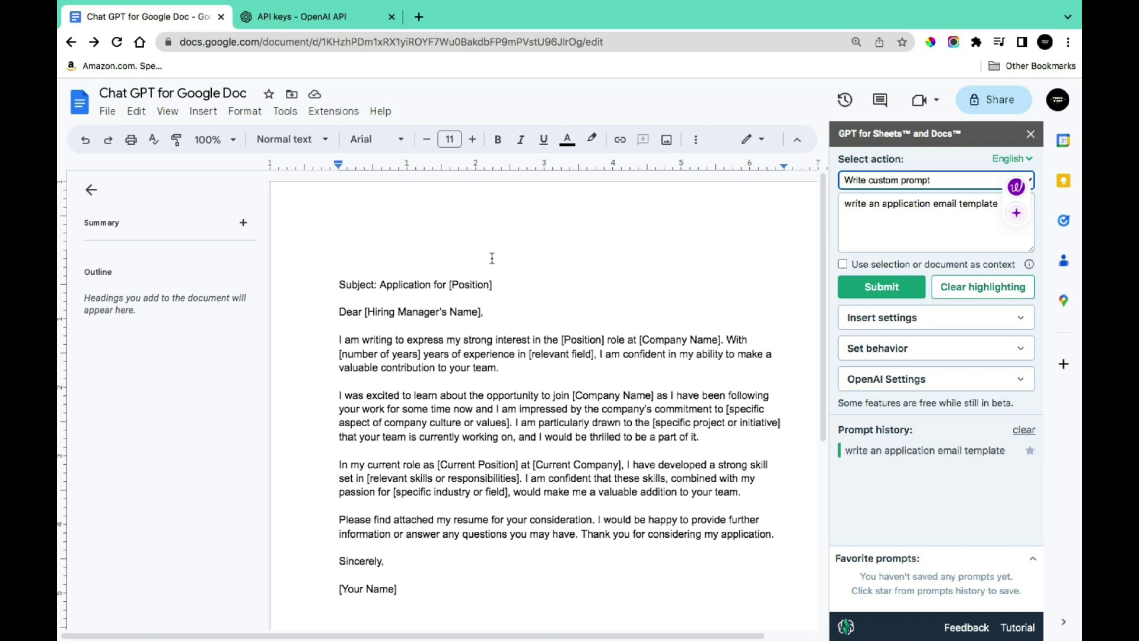
left_click_drag(505, 309, 299, 309)
left_click(847, 265)
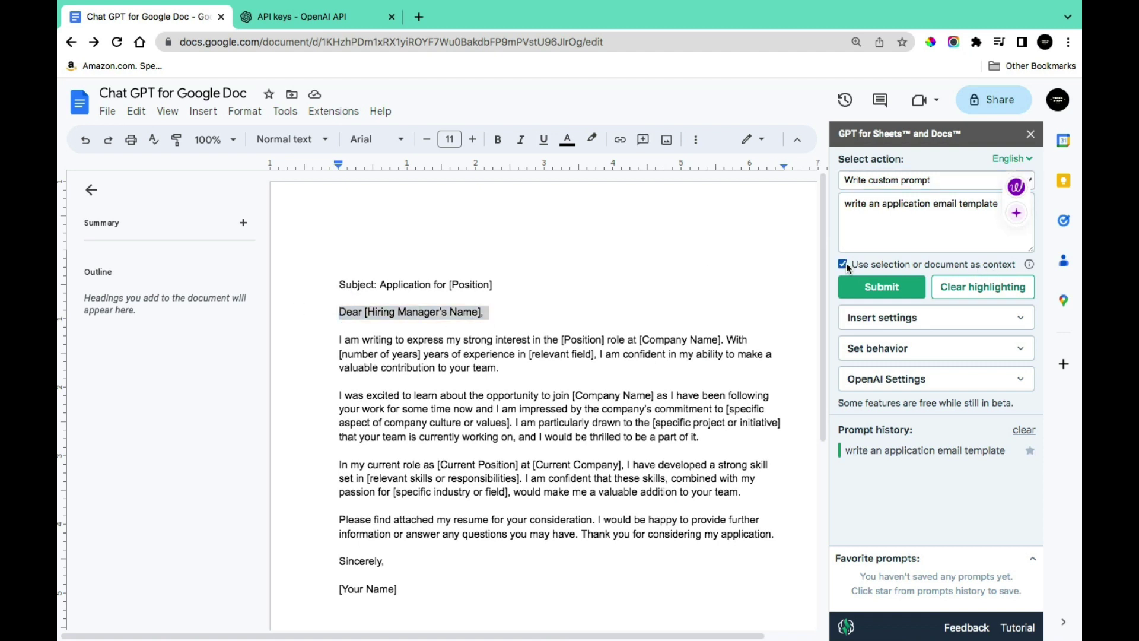
left_click(388, 306)
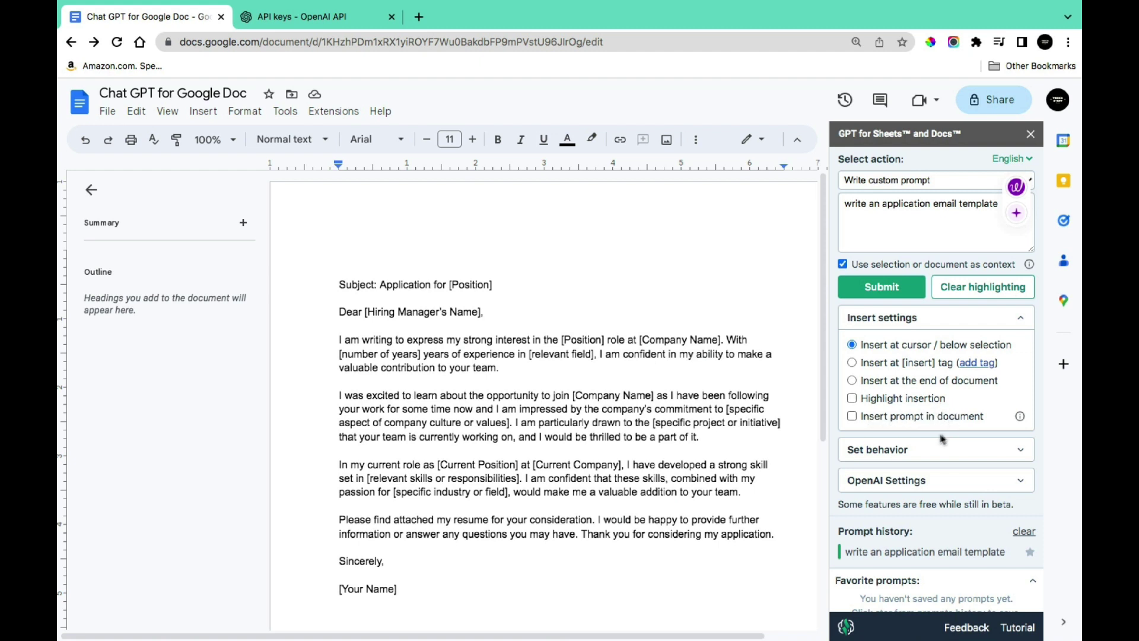
- Browse the Custom behavior presets without choosing one, then reveal OpenAI Settings (gpt-3.5-turbo, temperature 0.5, 2000 tokens)
left_click(927, 450)
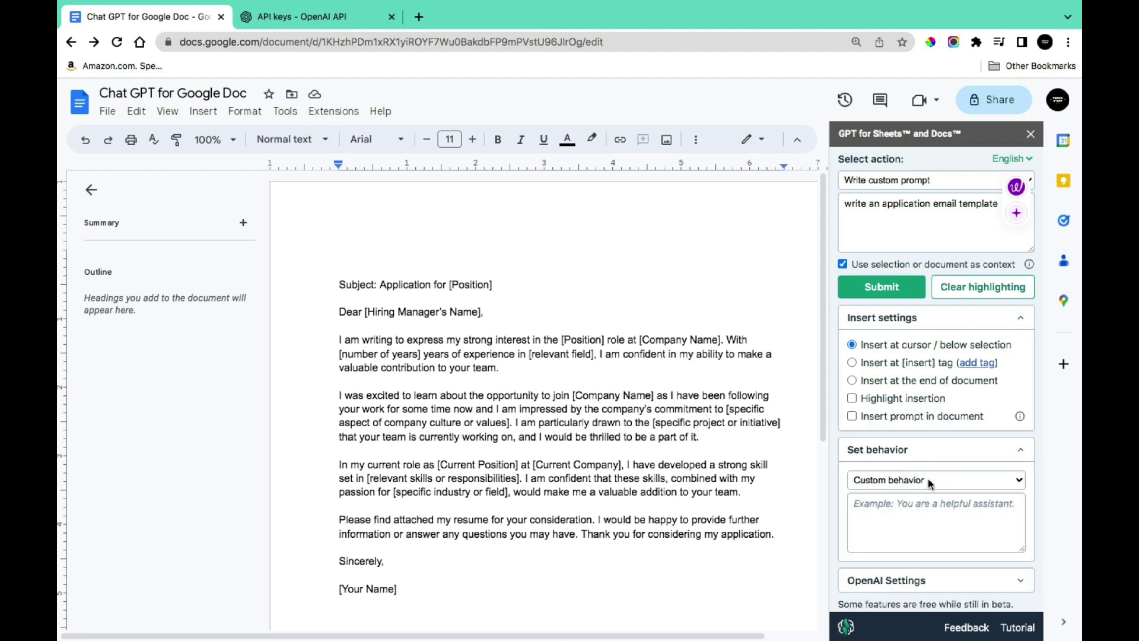
left_click(928, 478)
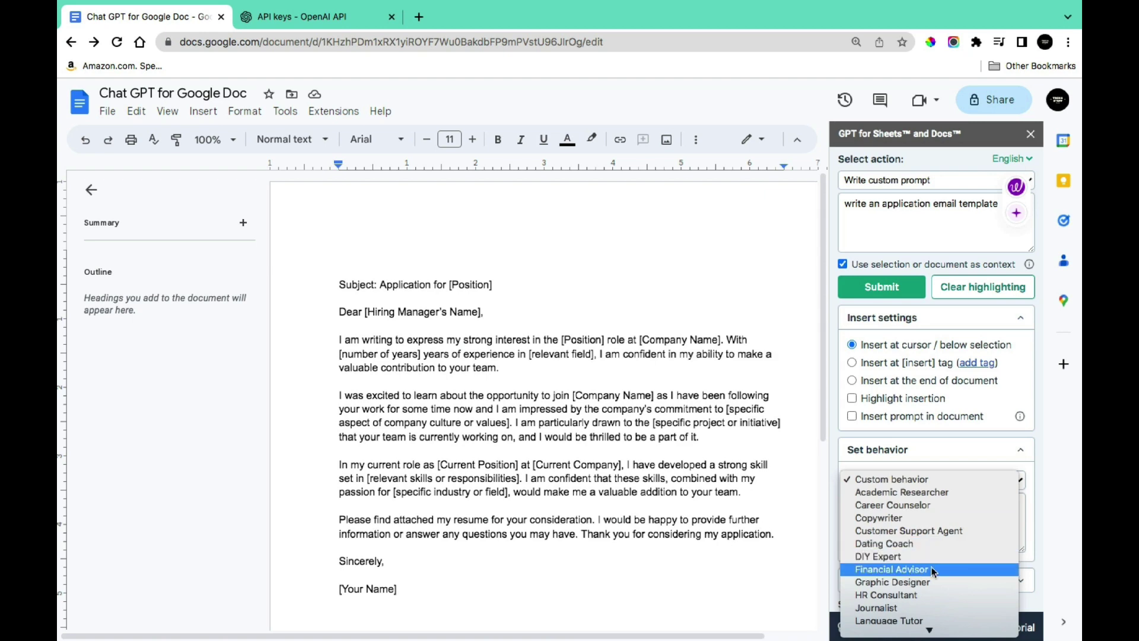
scroll(933, 571, "down", 5)
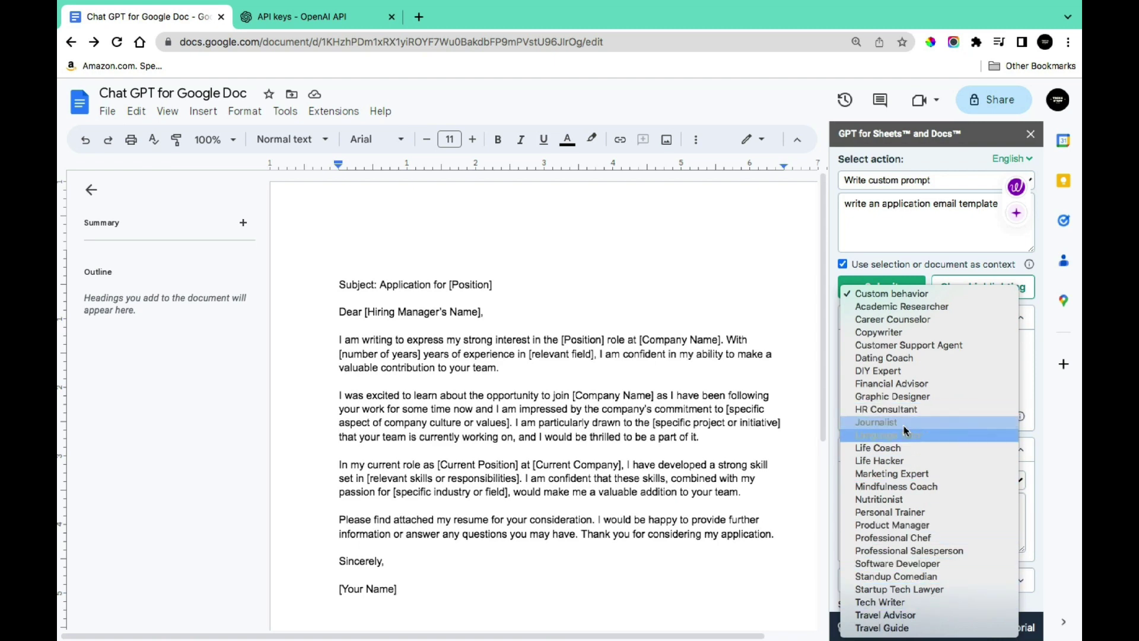
left_click(942, 482)
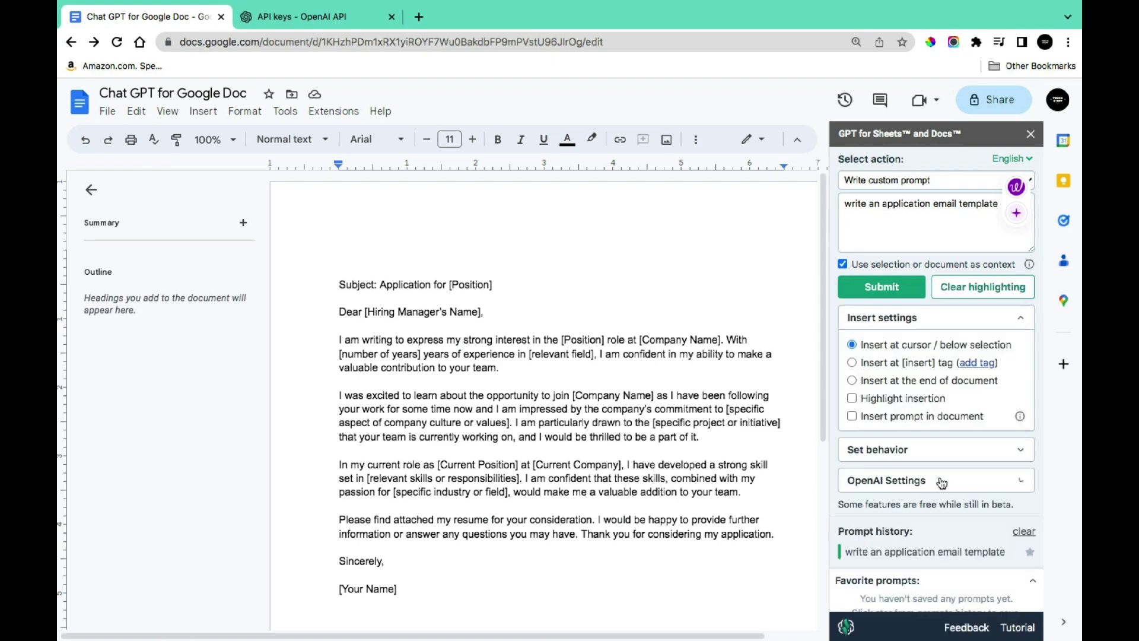
left_click(967, 489)
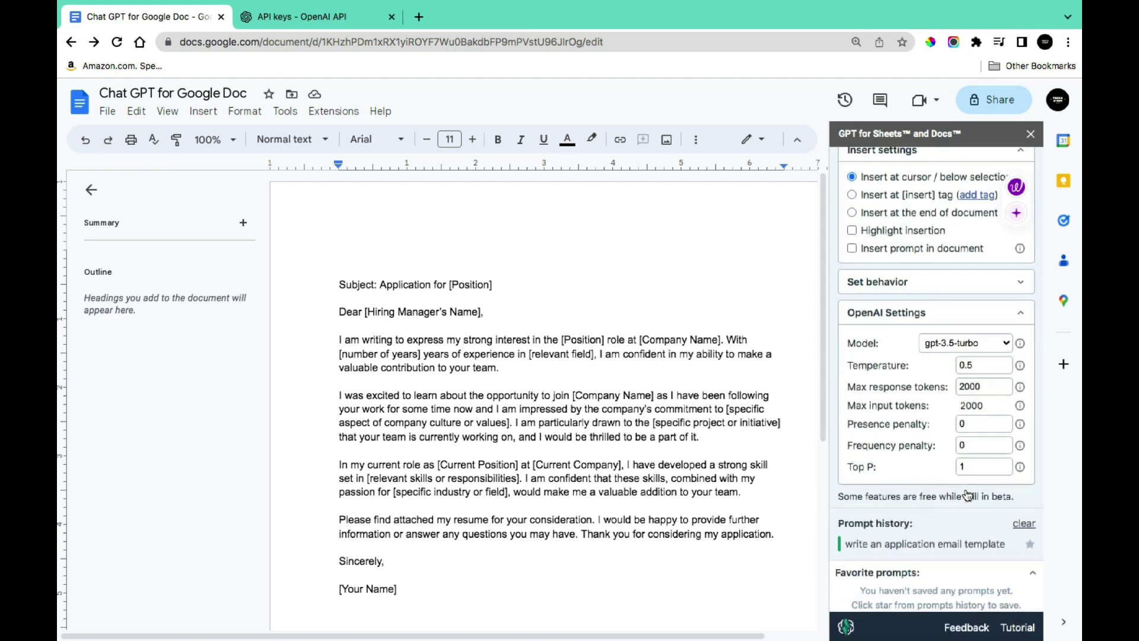
- Switch the add-on's model from gpt-3.5-turbo to gpt-4, raising max input tokens to 6192
left_click(955, 344)
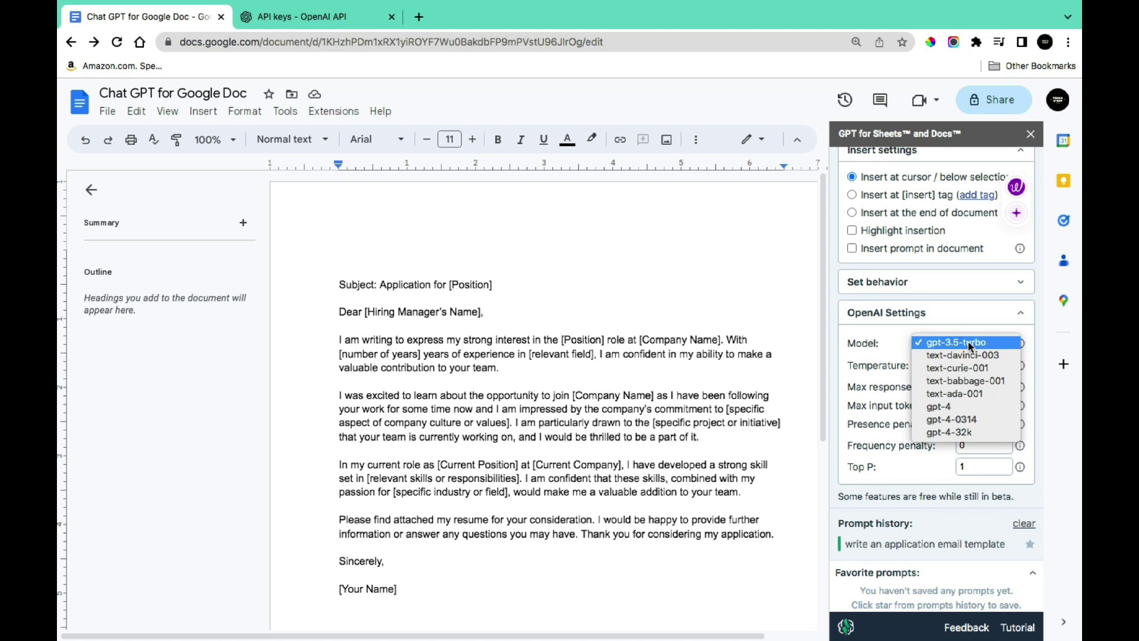
left_click(964, 405)
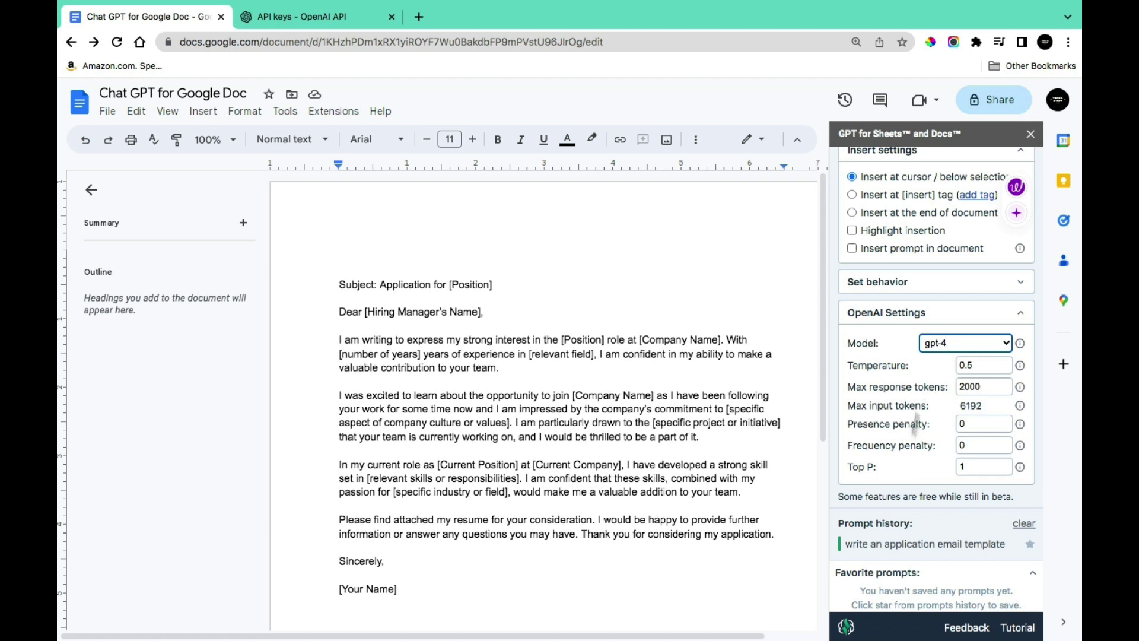
scroll(1016, 411, "down", 1)
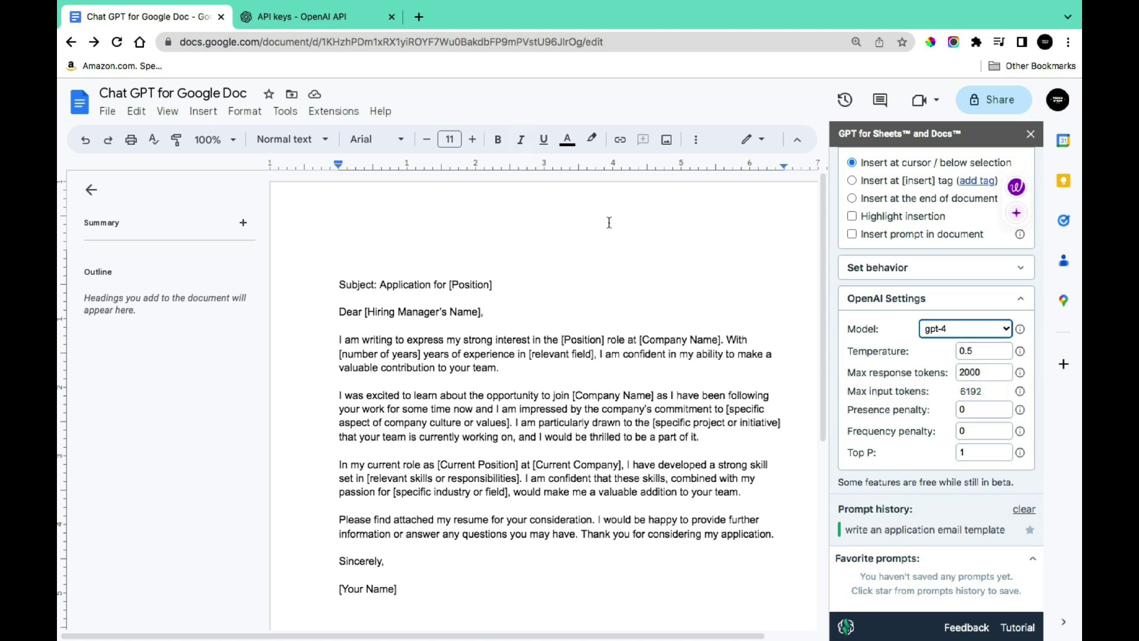